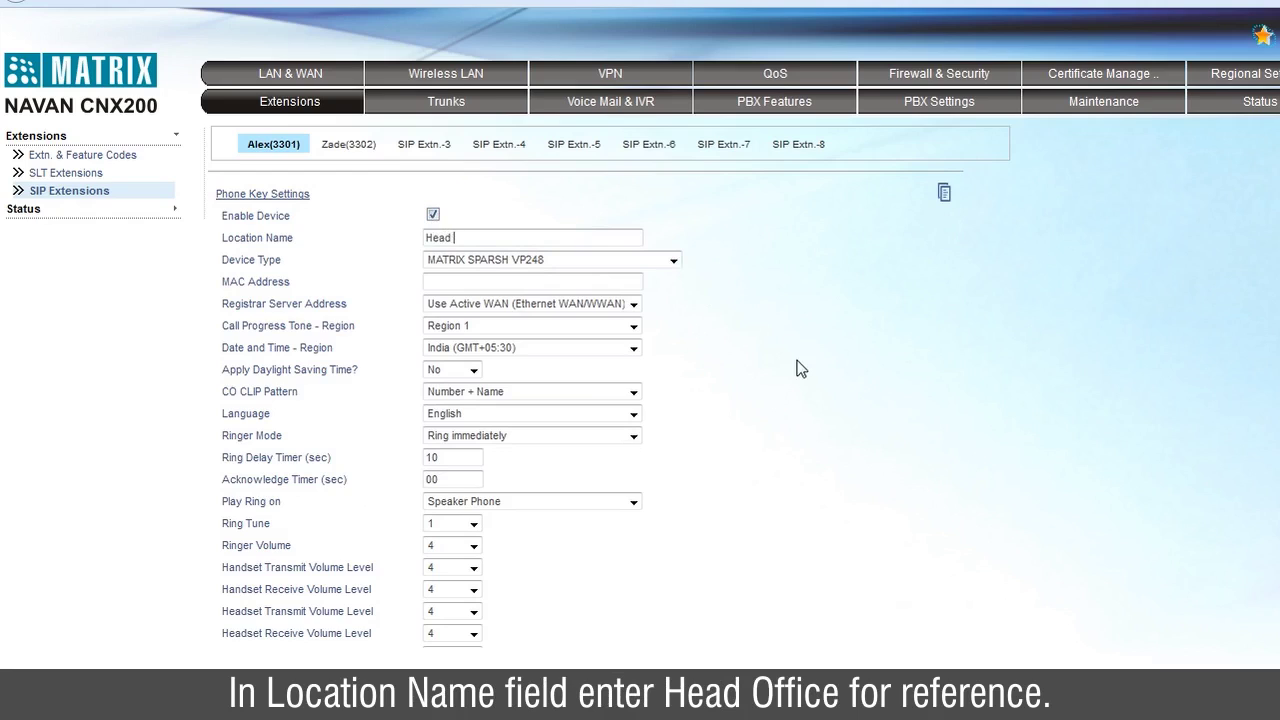
pyautogui.click(674, 261)
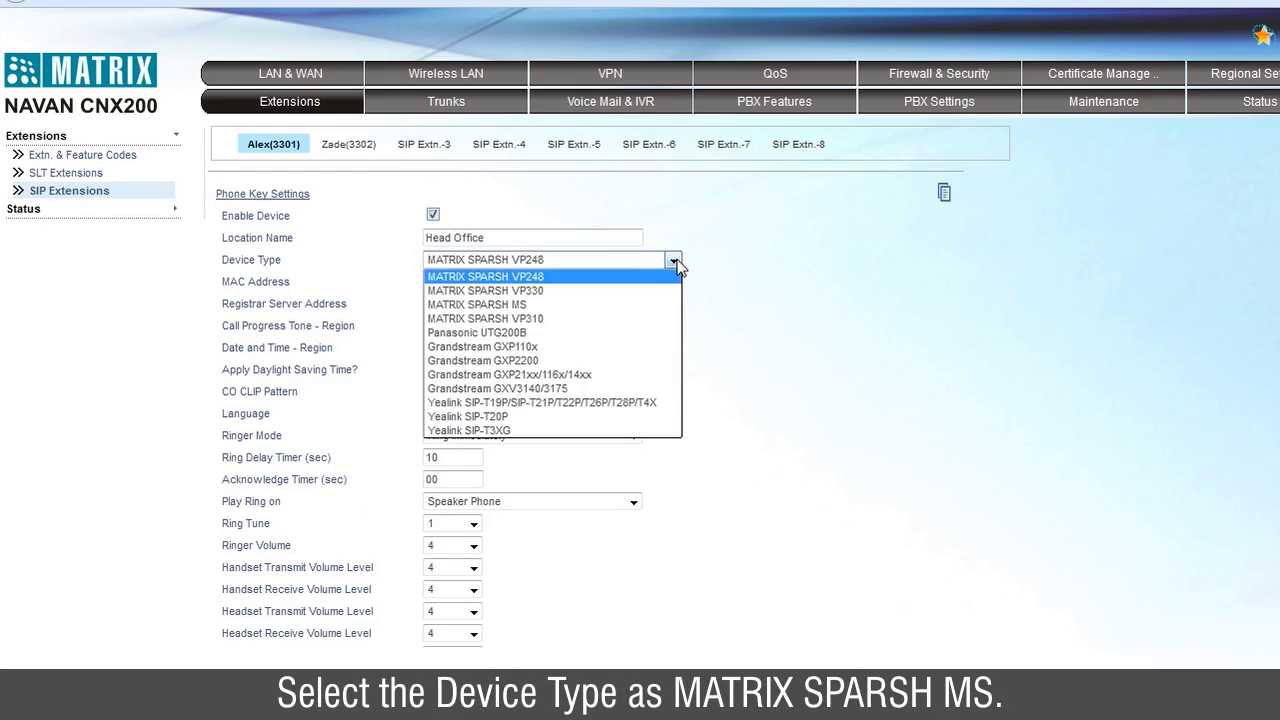
pyautogui.click(614, 305)
pyautogui.click(540, 258)
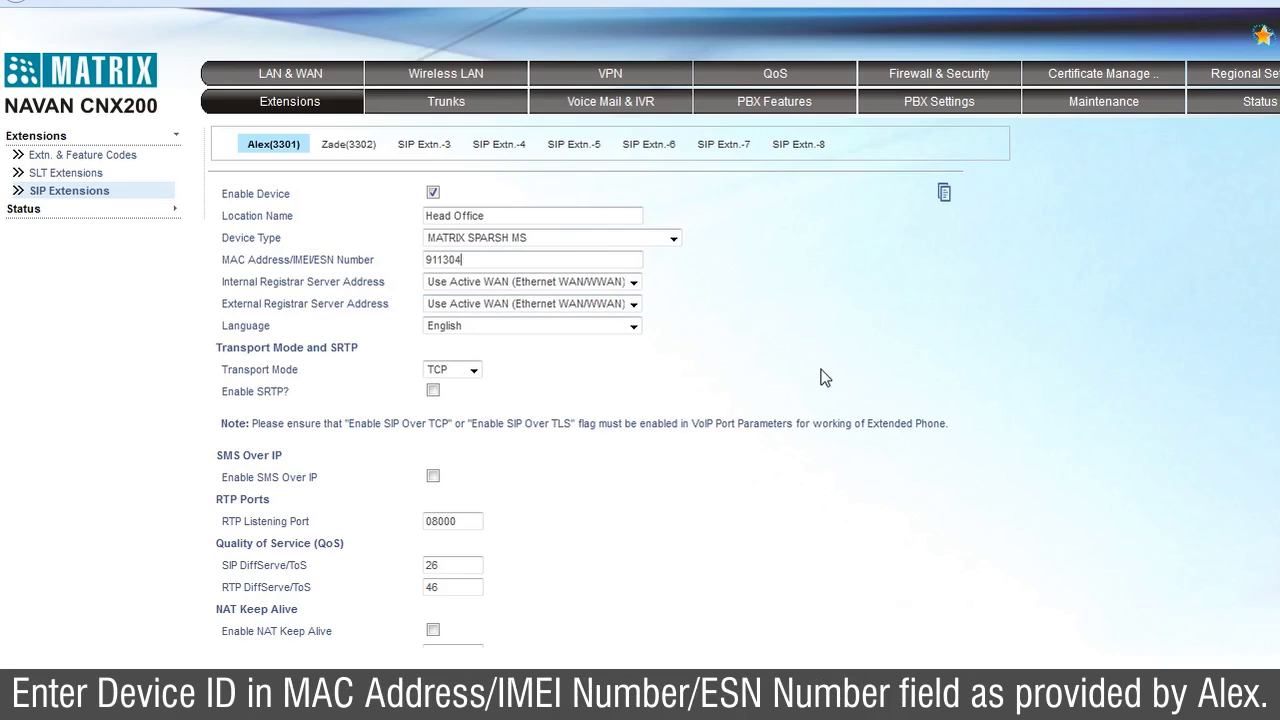
# Use Ethernet LAN and Active WAN registrars with TLS transport and SRTP, then submit
pyautogui.click(634, 283)
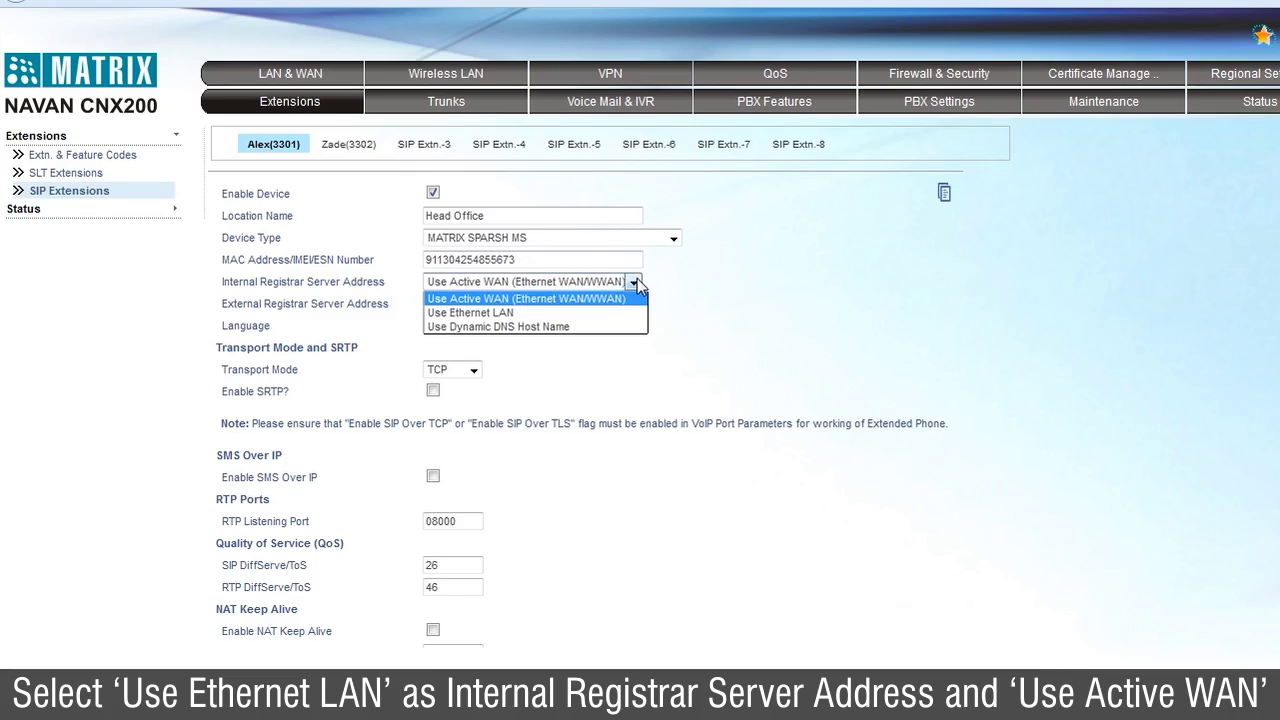
pyautogui.click(595, 312)
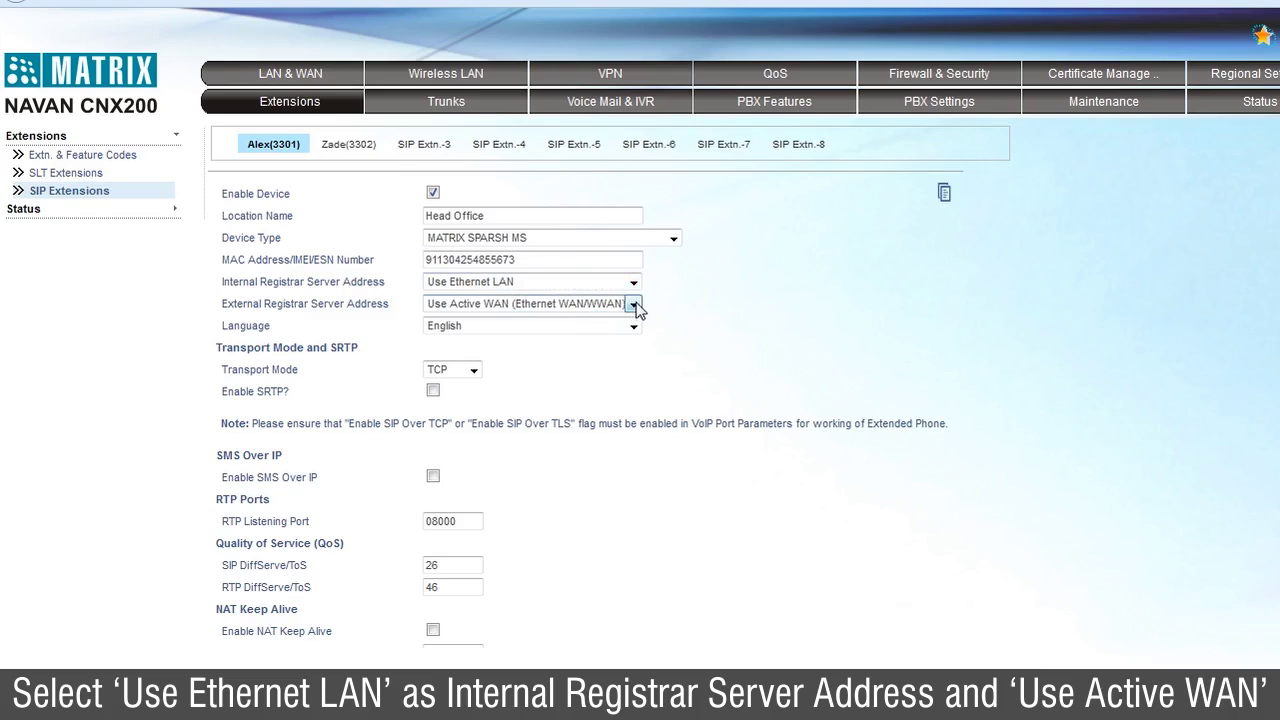
pyautogui.click(634, 305)
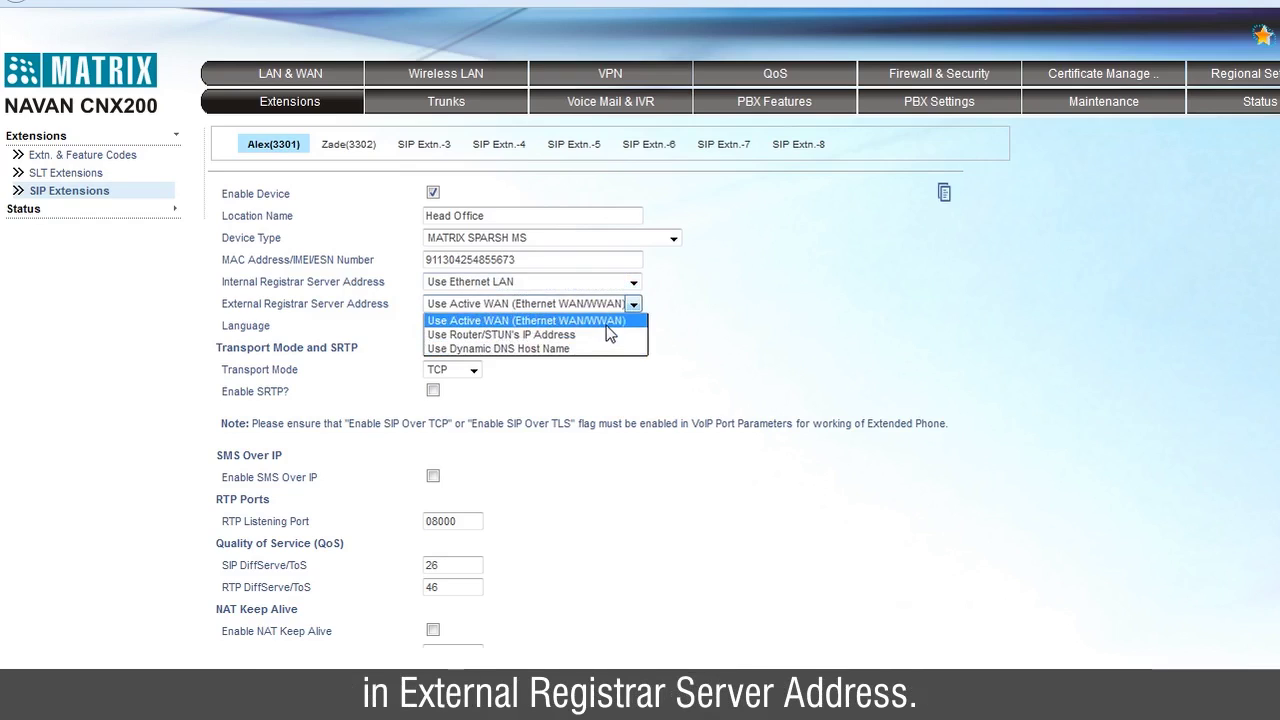
pyautogui.click(606, 325)
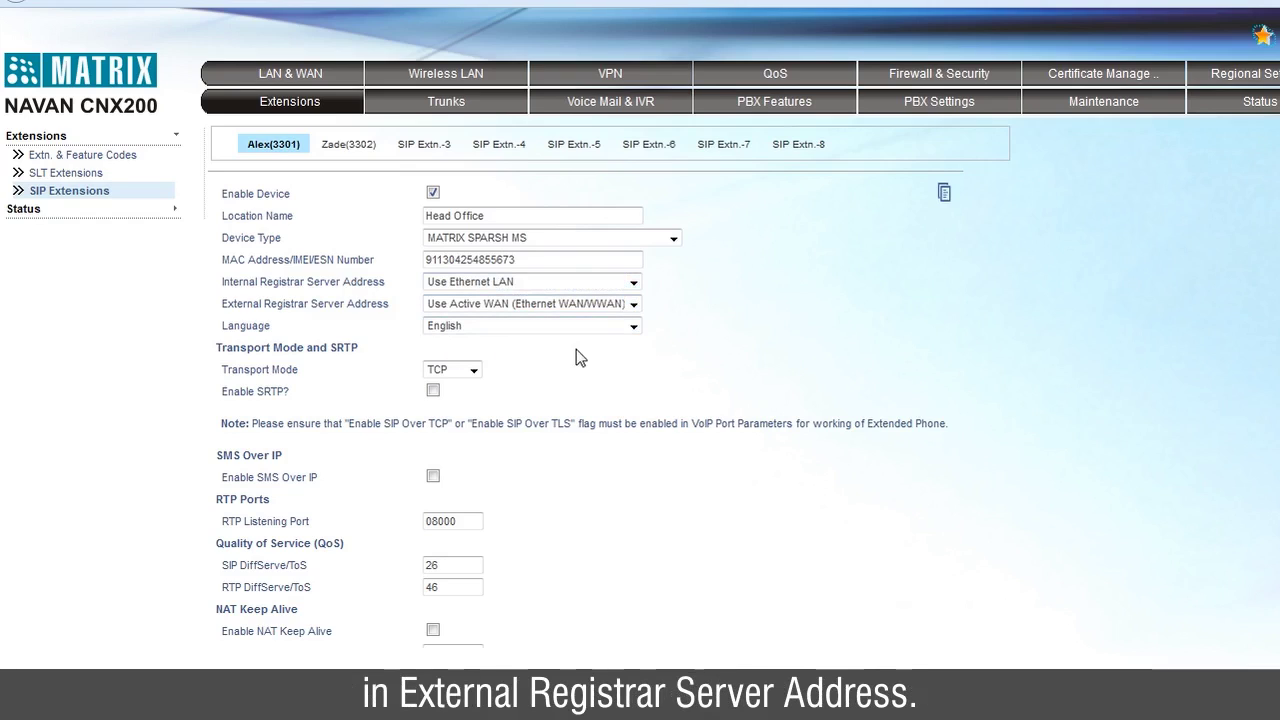
pyautogui.click(475, 369)
pyautogui.click(459, 398)
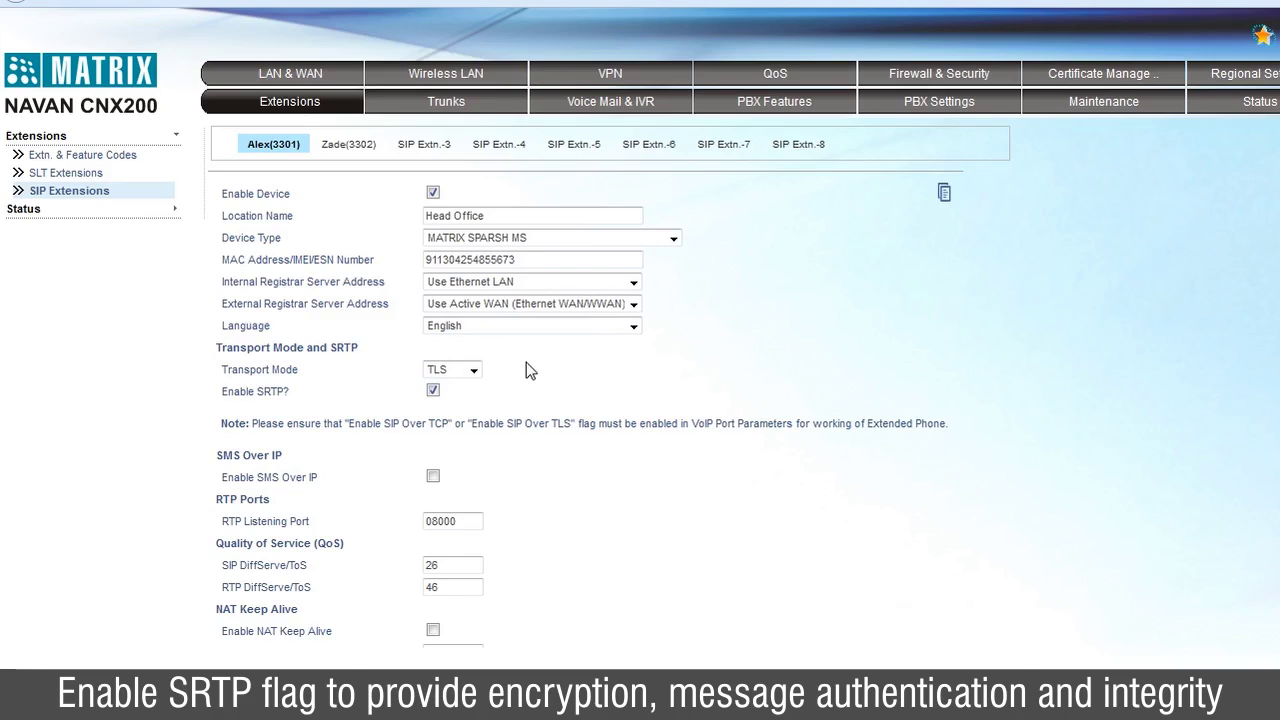
pyautogui.scroll(-3, 527, 364)
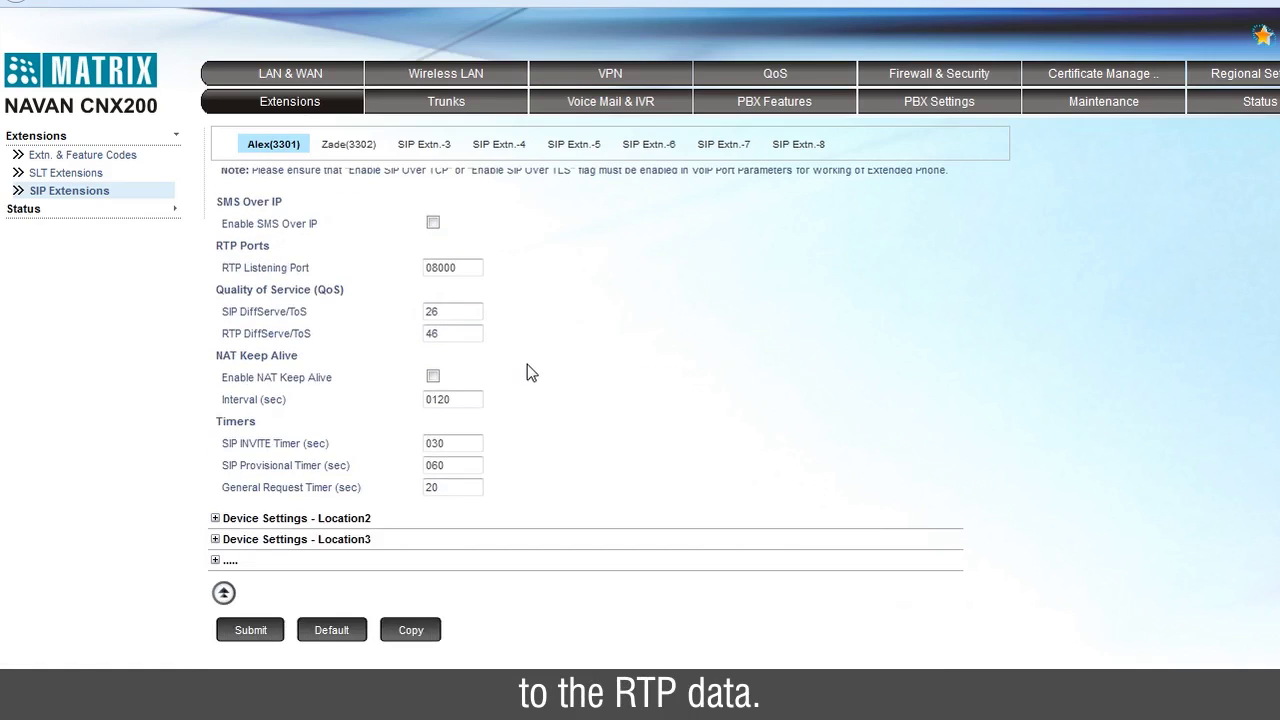
pyautogui.click(250, 628)
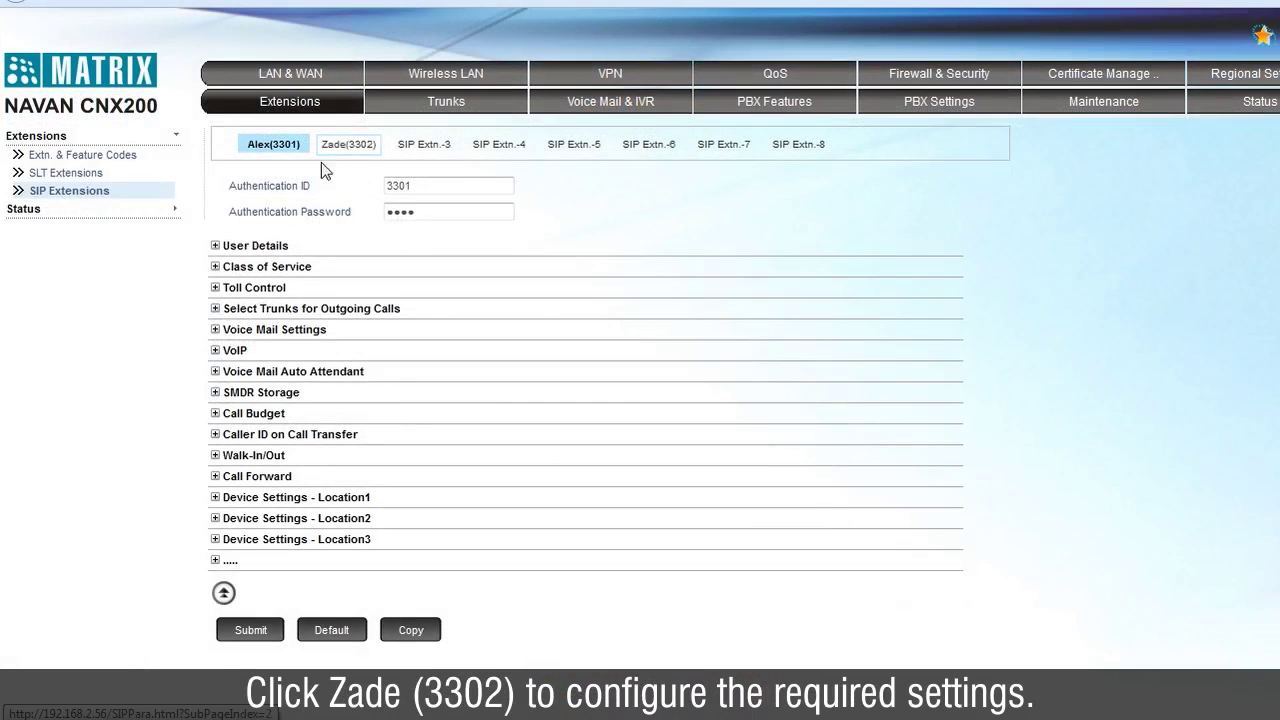
# Enable extension 3302's Location1 device as MATRIX SPARSH MS with device ID CBEAE46546464F
pyautogui.click(357, 146)
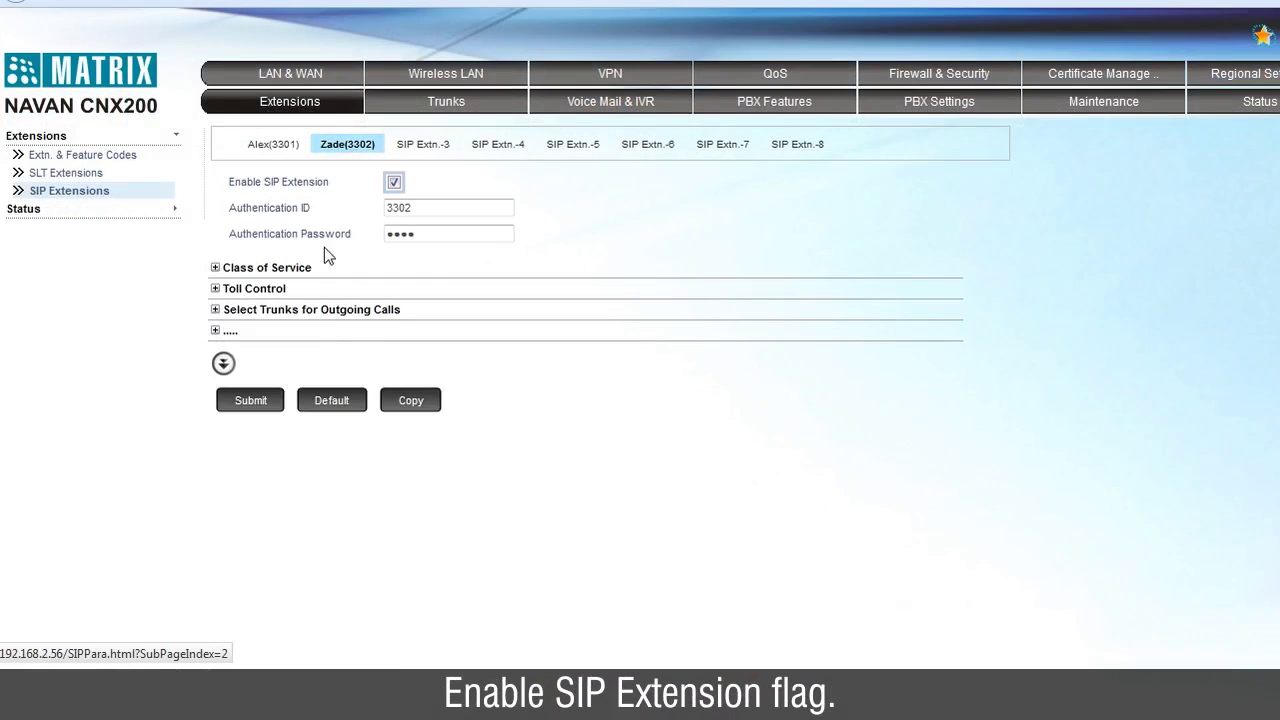
pyautogui.click(228, 368)
pyautogui.click(345, 524)
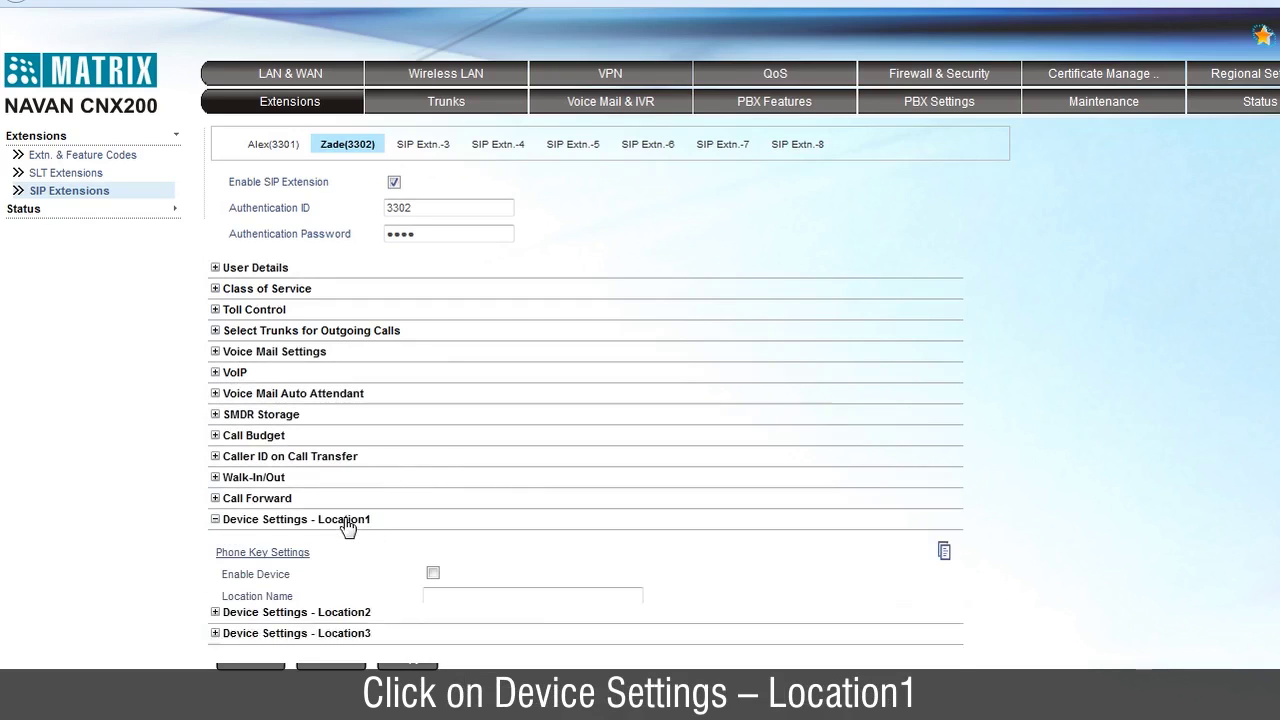
pyautogui.scroll(-3, 443, 463)
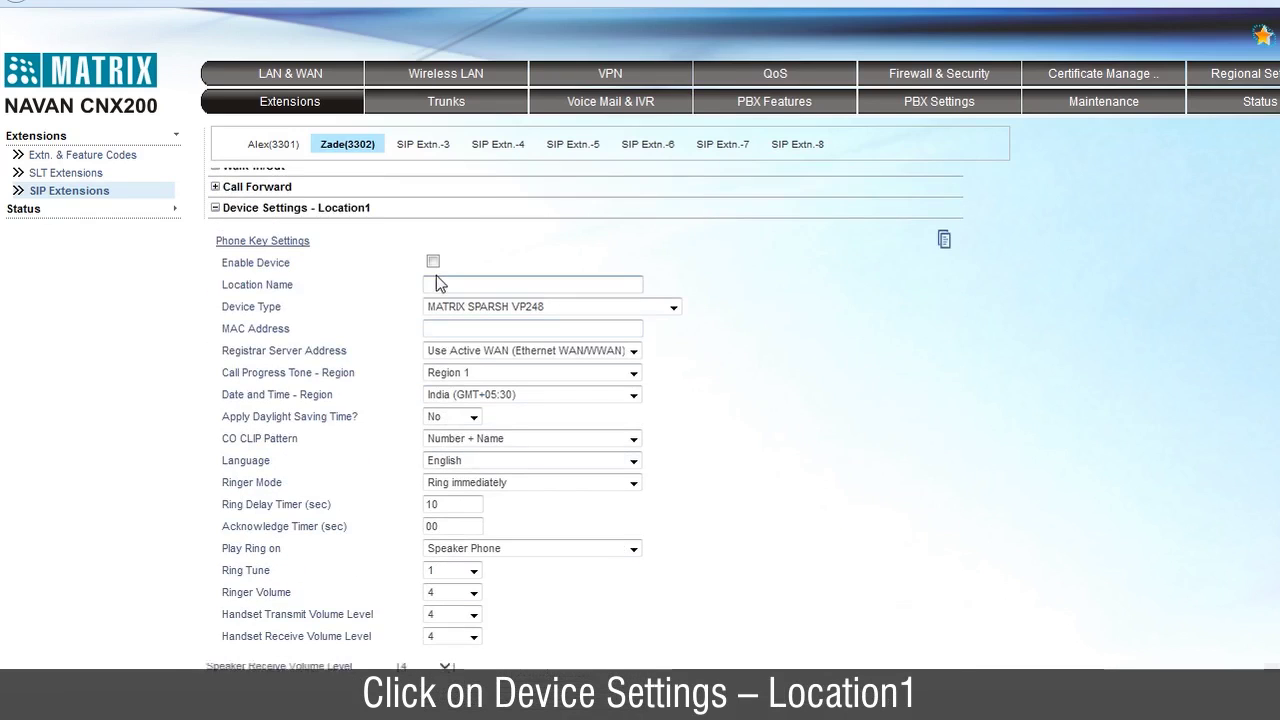
pyautogui.click(434, 262)
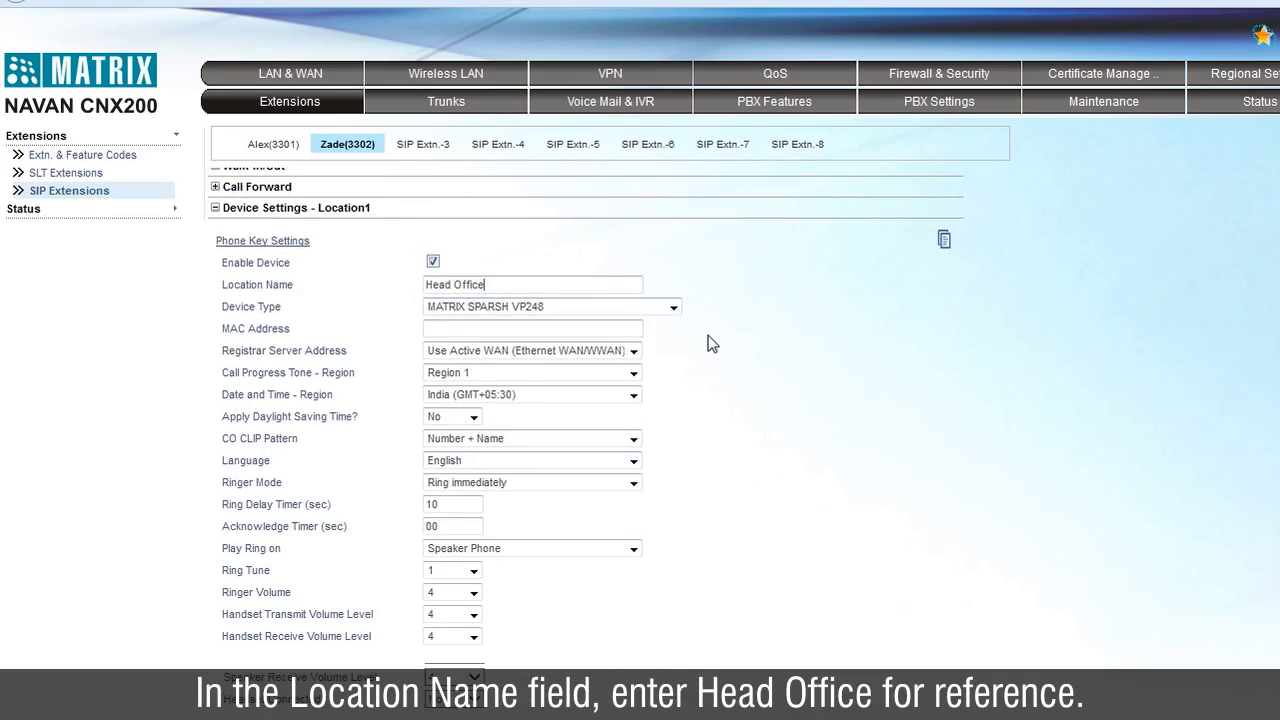
pyautogui.click(673, 307)
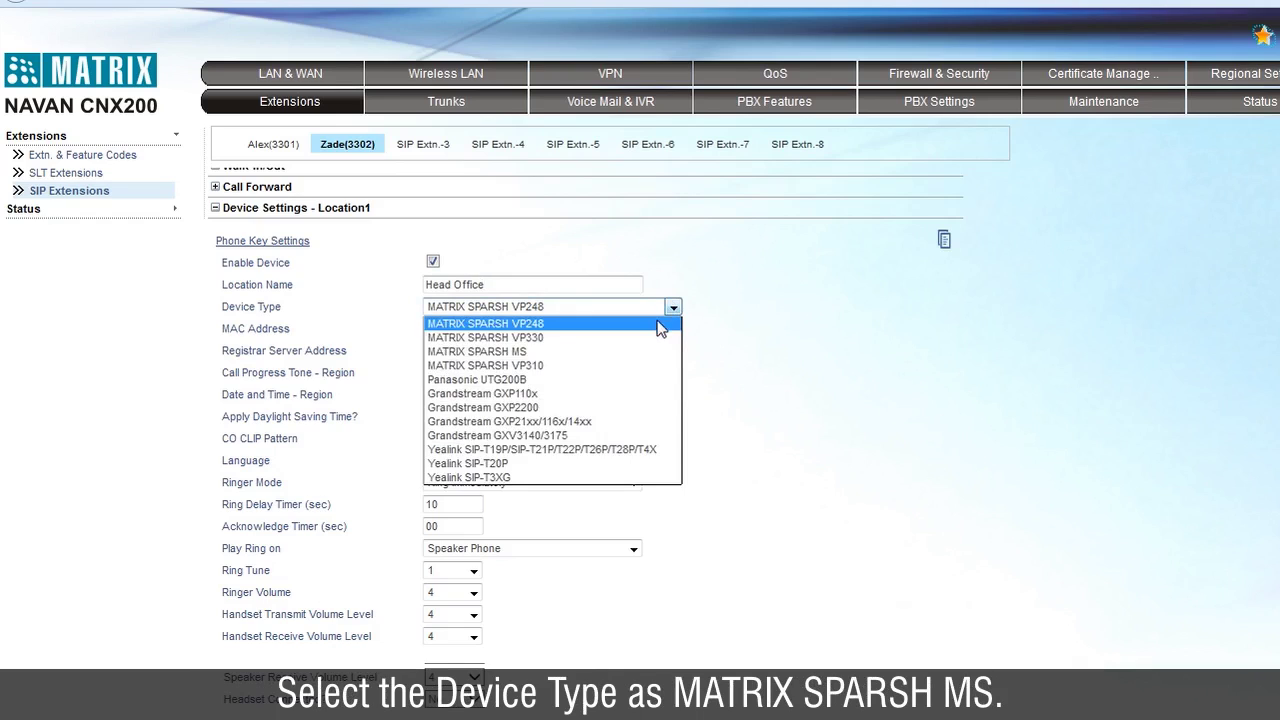
pyautogui.click(659, 352)
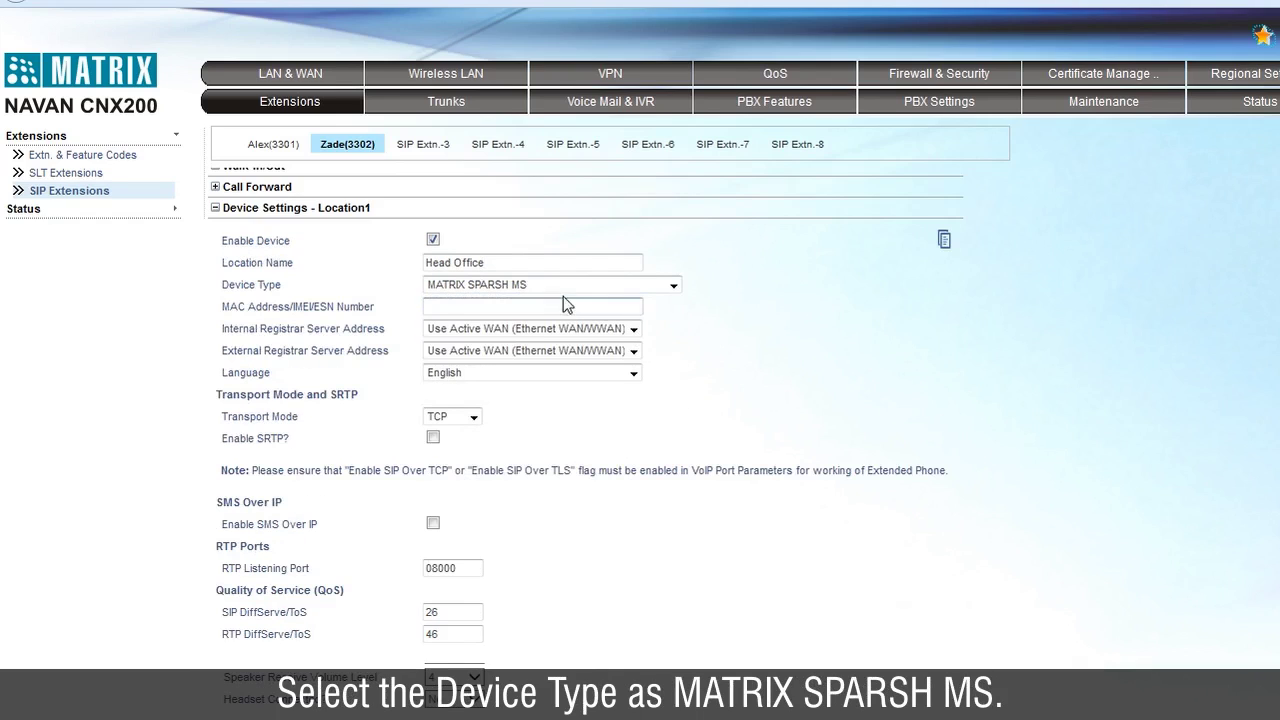
pyautogui.write('CBEA')
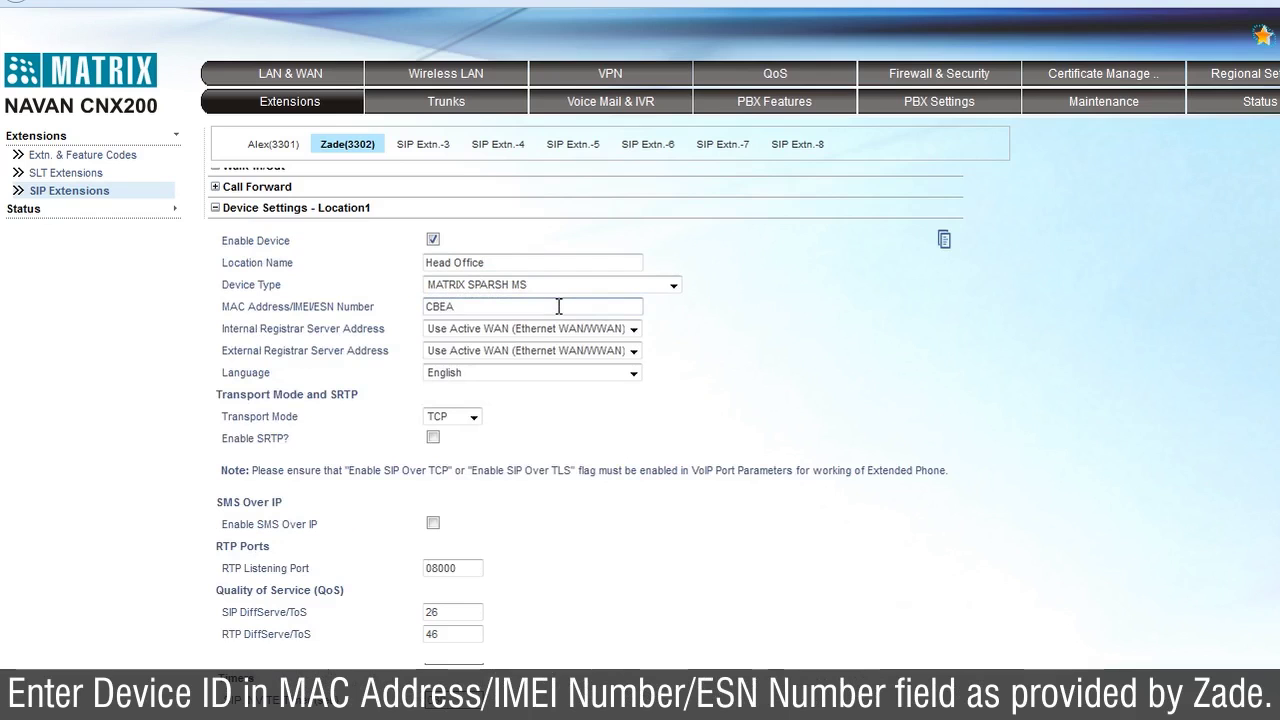
pyautogui.write('E')
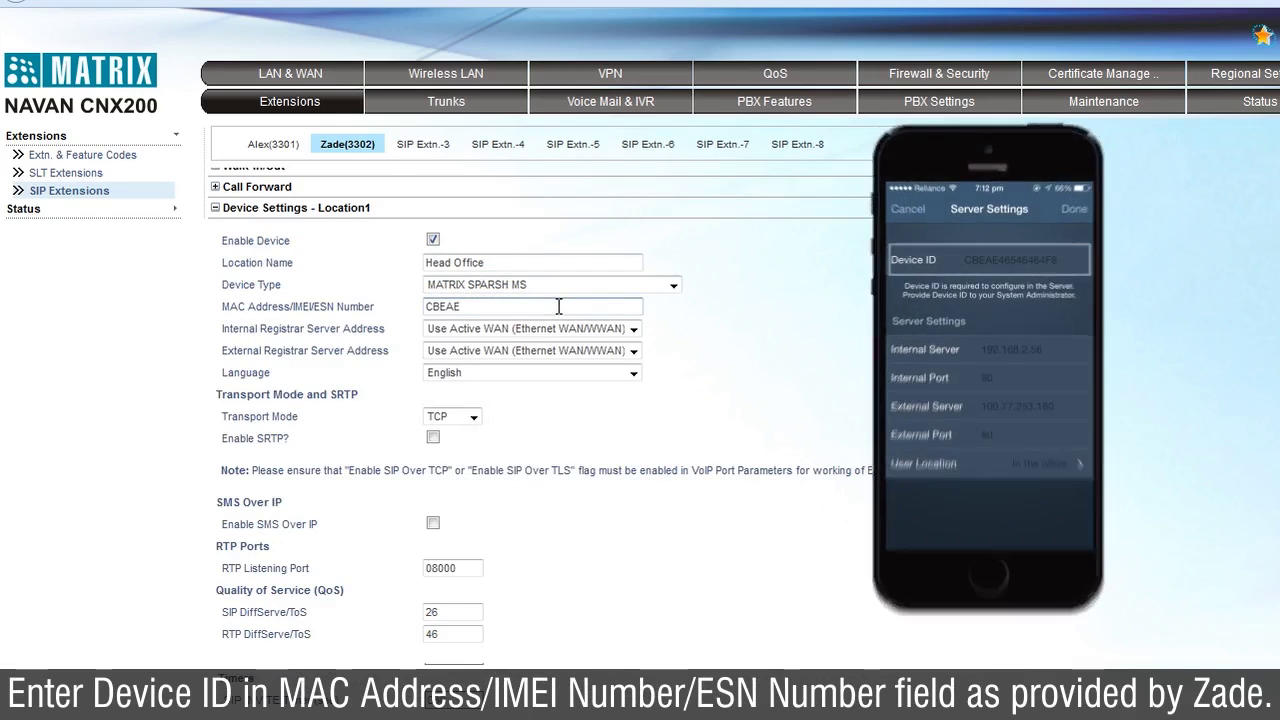
pyautogui.write('46546464')
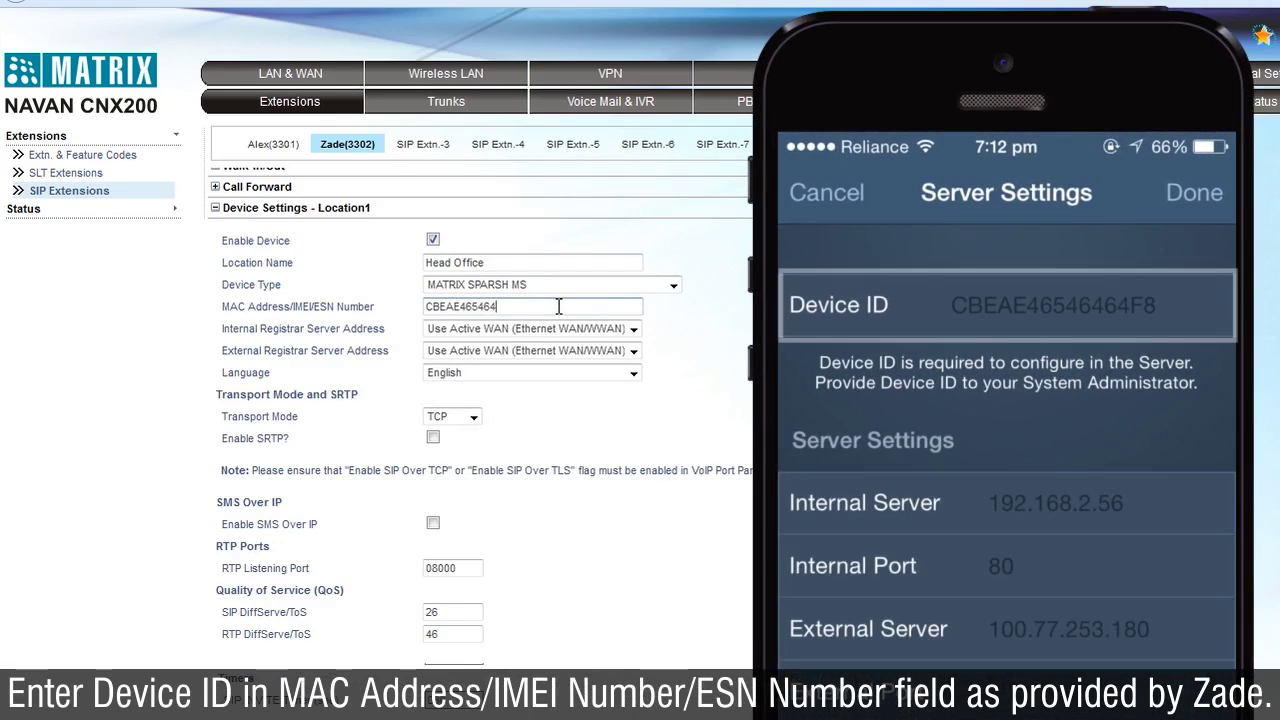
pyautogui.write('F8')
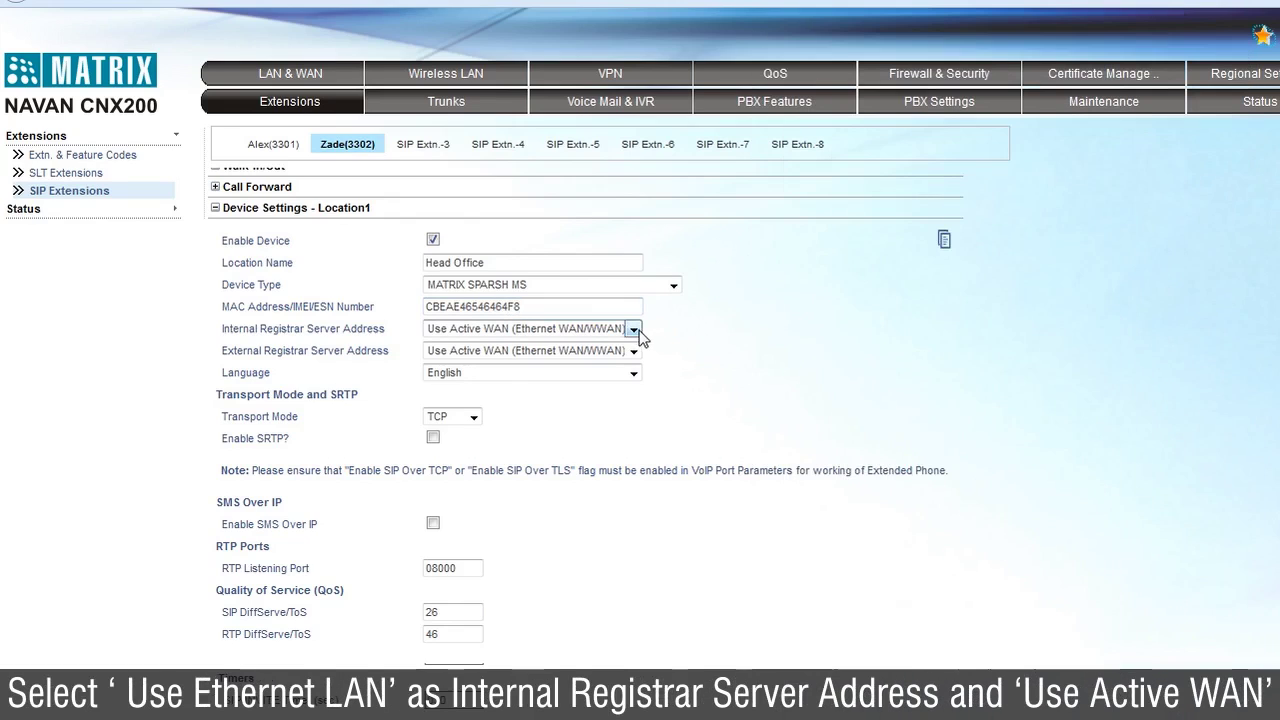
# Choose Ethernet LAN and Active WAN registrars, TLS transport with SRTP, and submit
pyautogui.click(634, 330)
pyautogui.click(607, 362)
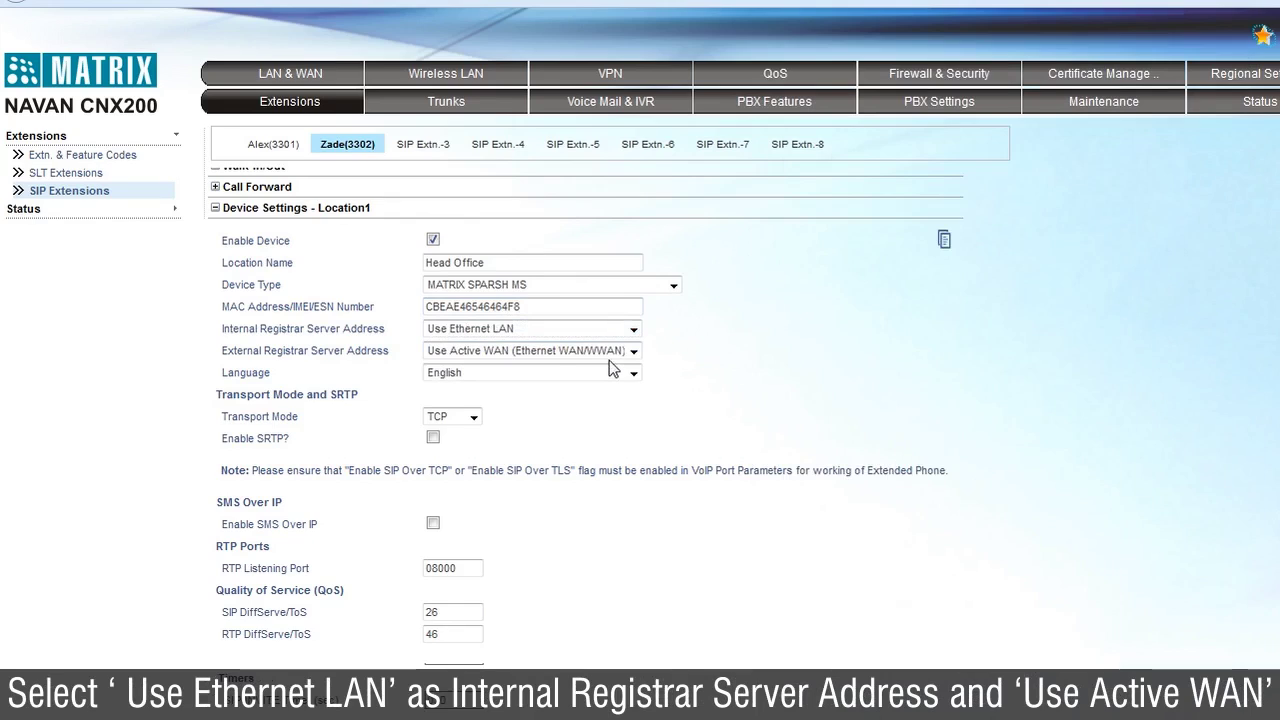
pyautogui.click(634, 351)
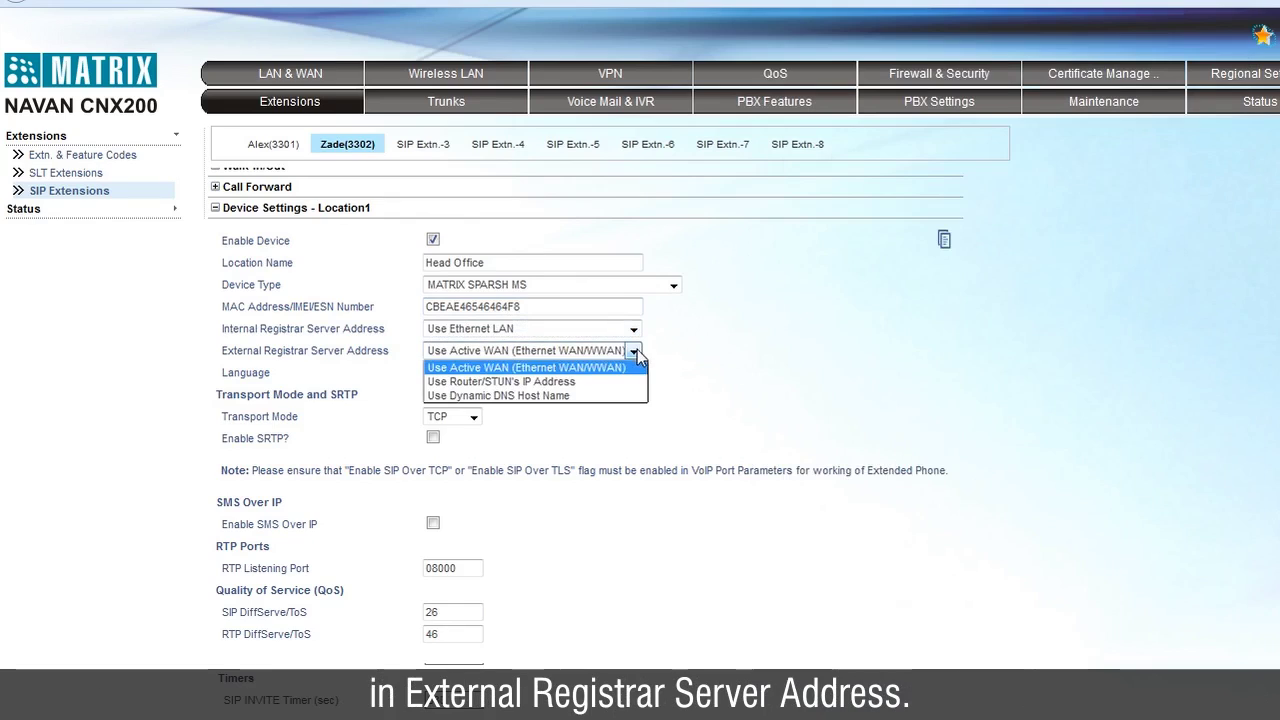
pyautogui.click(614, 367)
pyautogui.click(474, 417)
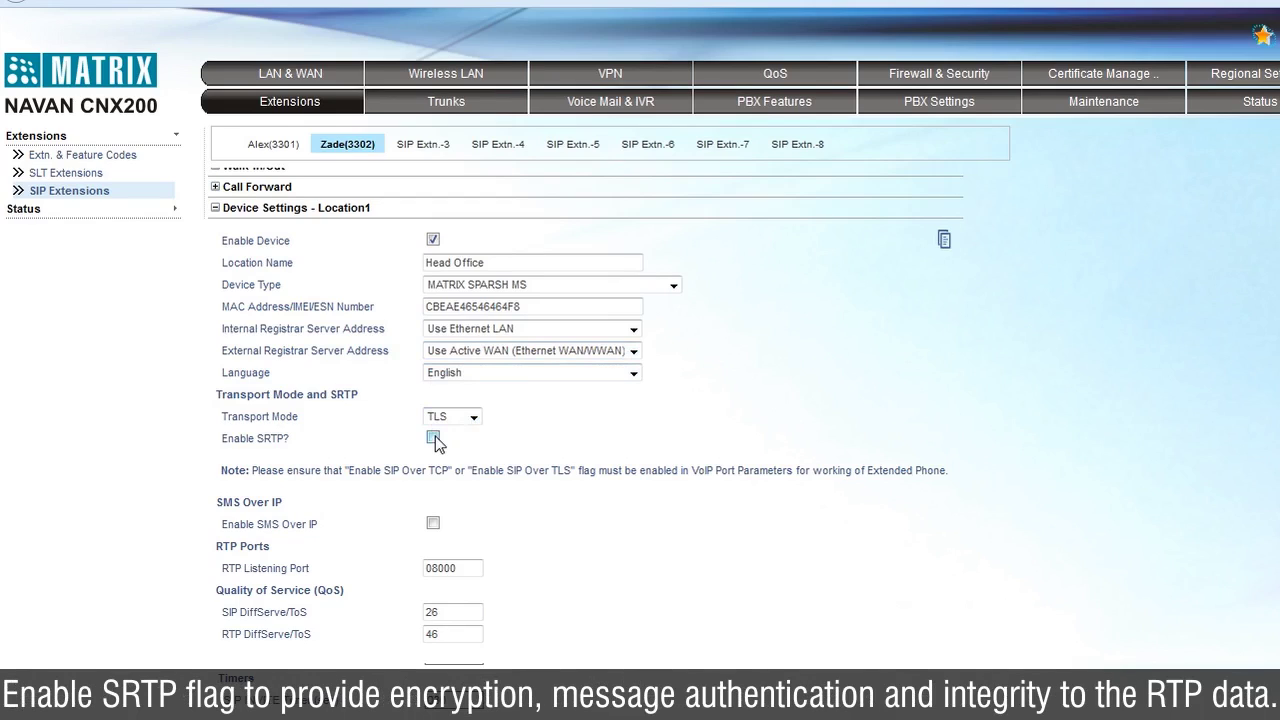
pyautogui.click(433, 439)
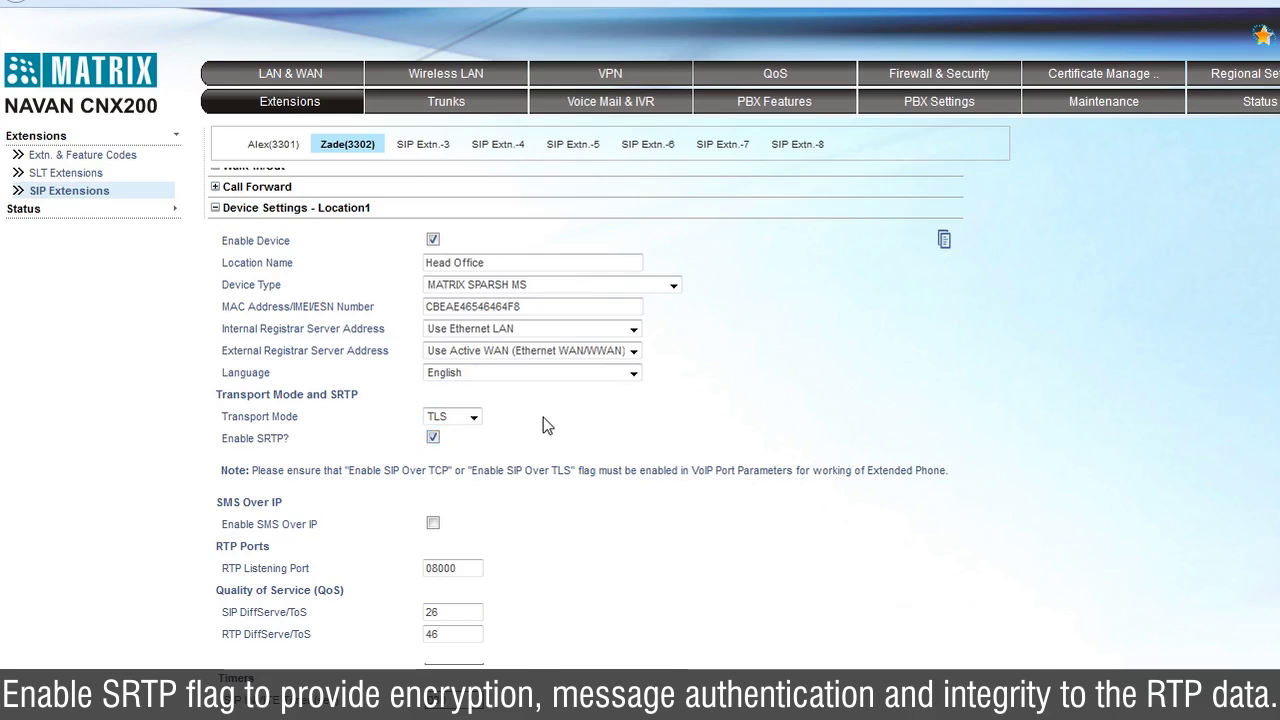
pyautogui.scroll(-3, 543, 426)
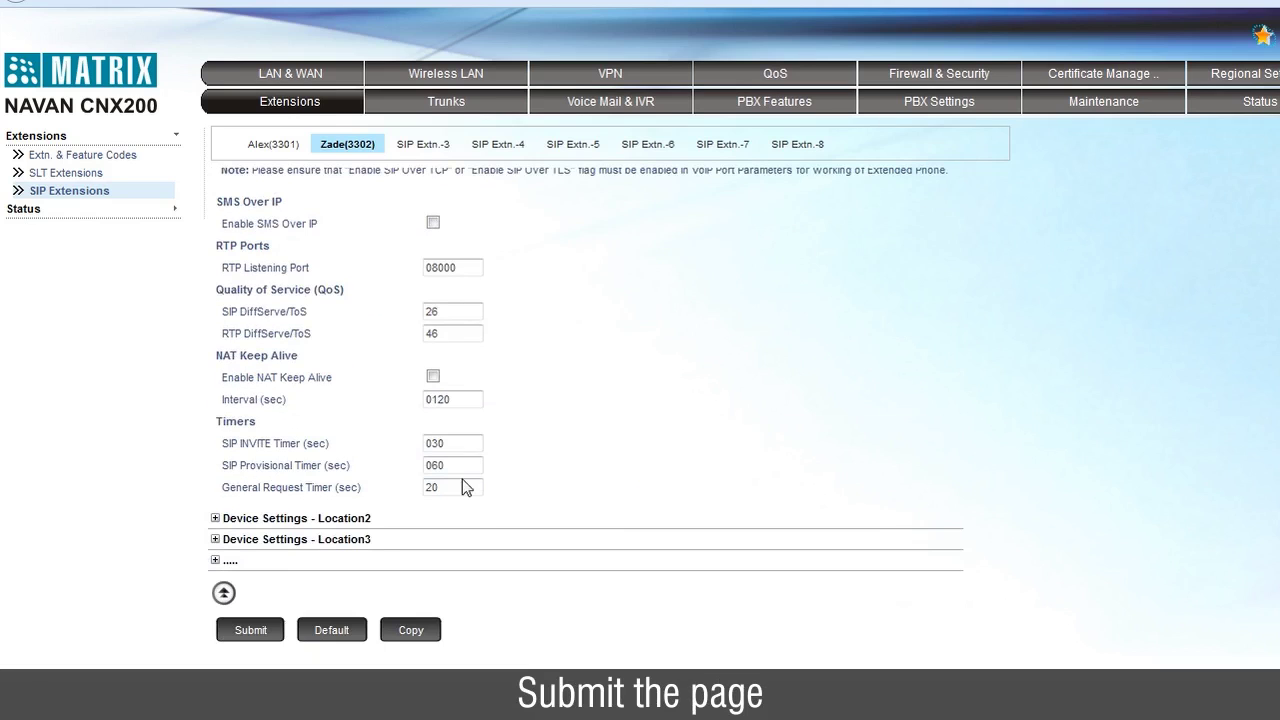
pyautogui.click(250, 630)
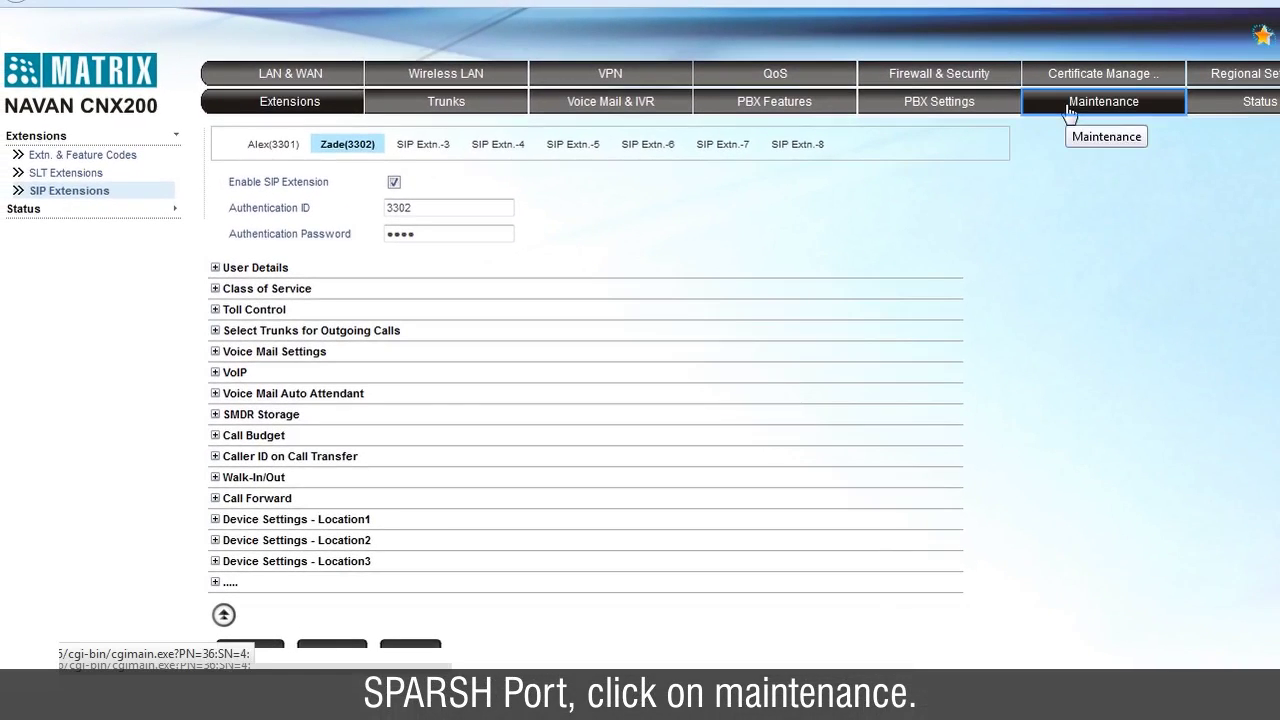
# In Maintenance's Administrative Settings, replace SPARSH Port 80 with 1025, then log out
pyautogui.click(1068, 106)
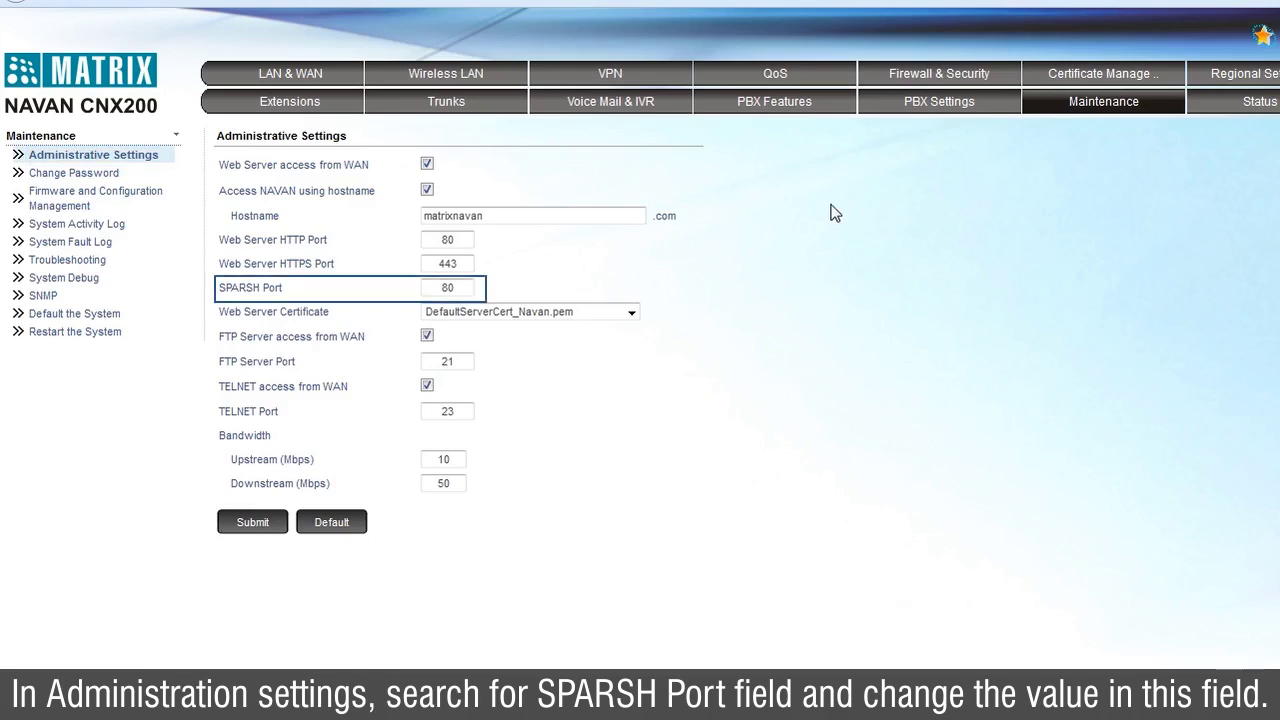
pyautogui.click(465, 290)
pyautogui.press('BackSpace')
pyautogui.press('BackSpace')
pyautogui.write('1025')
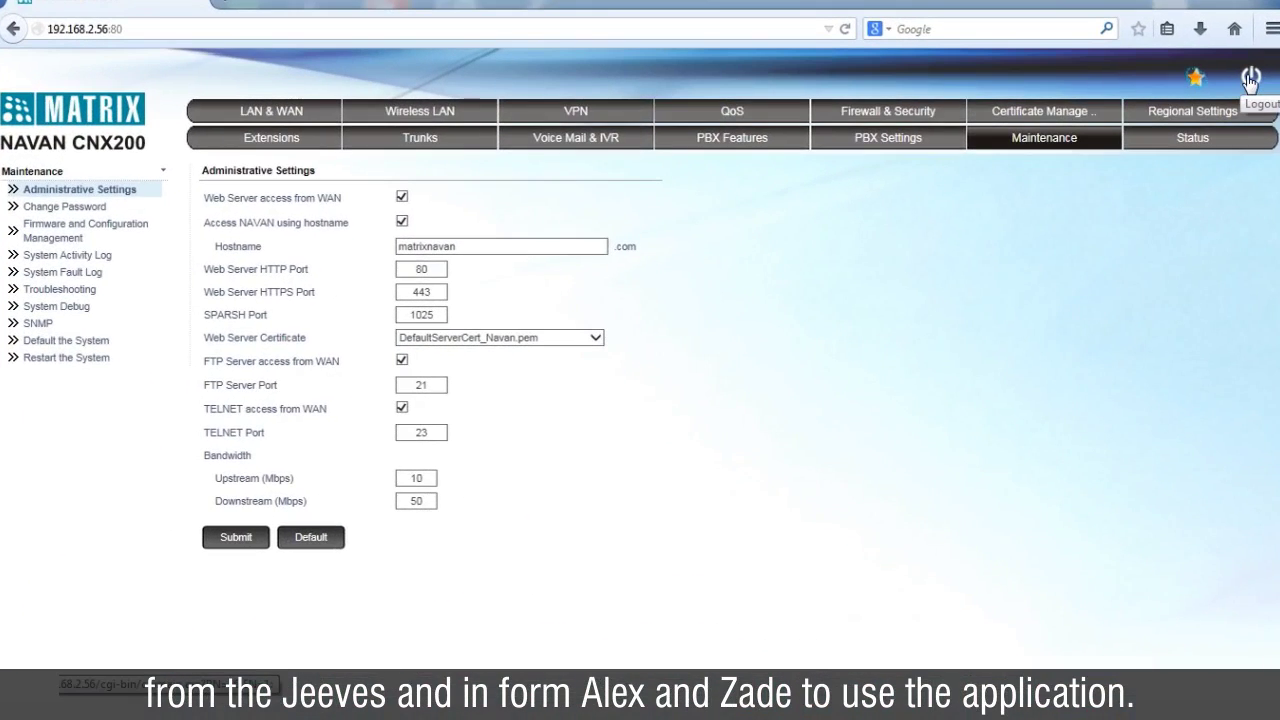
pyautogui.click(1250, 83)
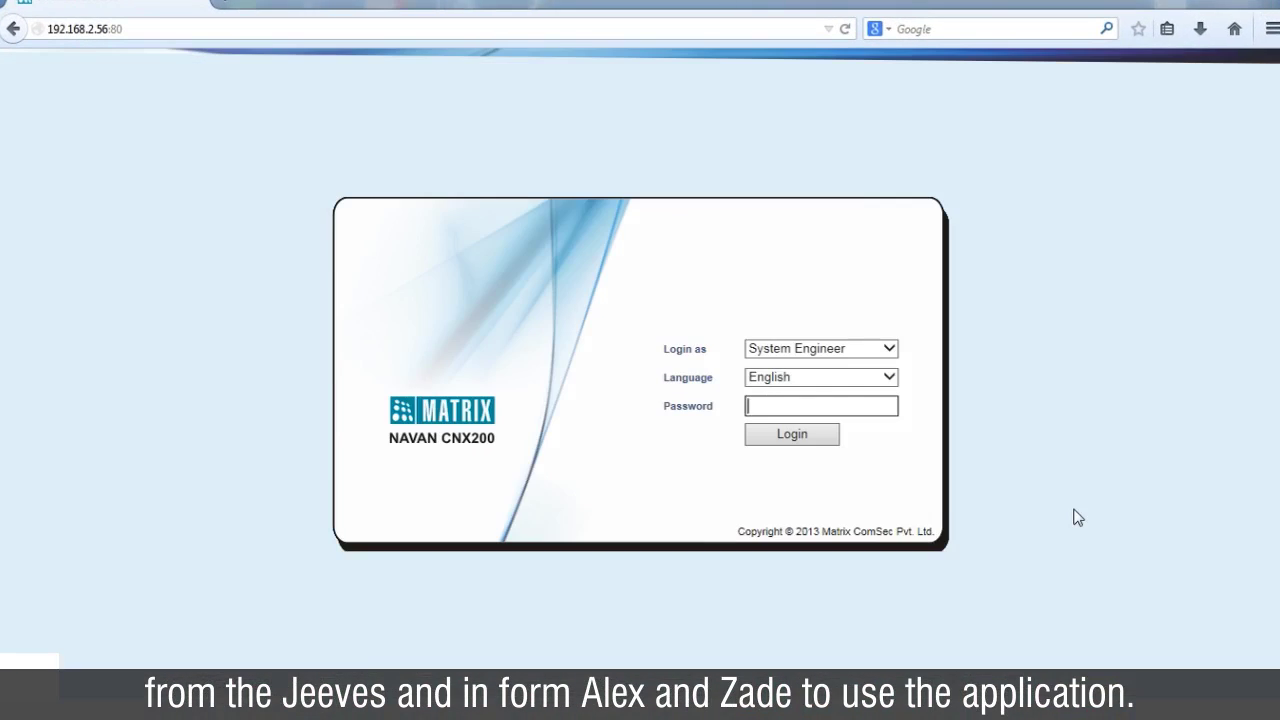